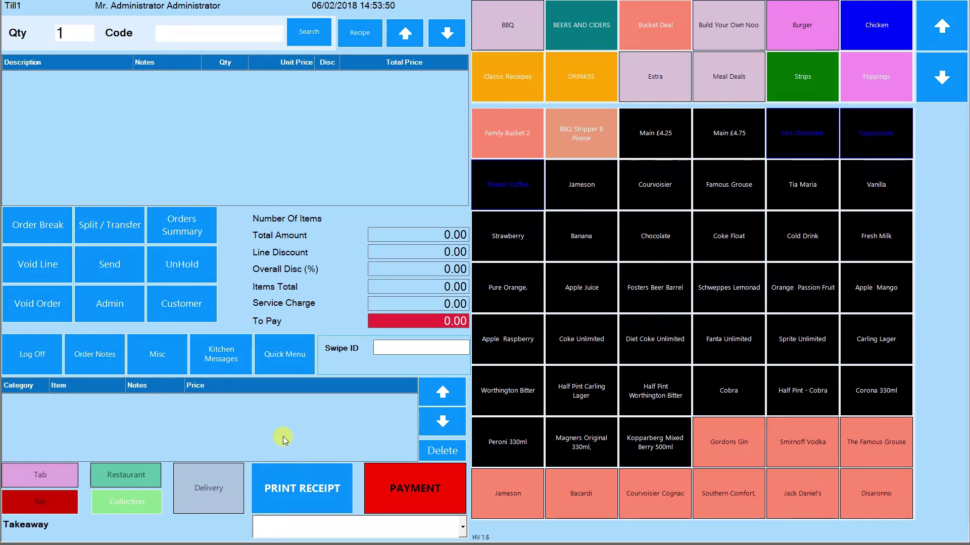
# Add Chicken Nuggets 12 Pieces, Fries Large and Spiral Fries Large from Extra Sides, totalling 7.99.
pyautogui.click(662, 75)
pyautogui.click(658, 145)
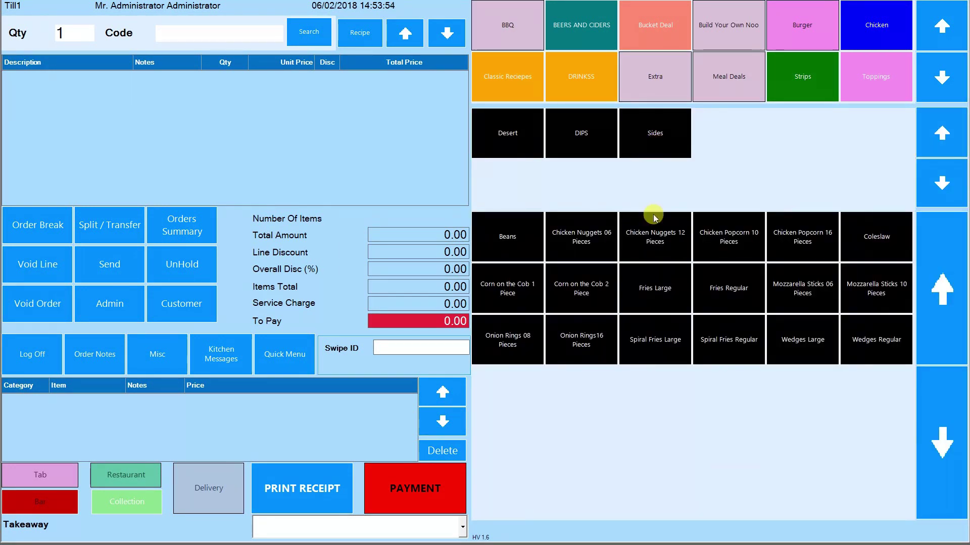
pyautogui.click(660, 255)
pyautogui.click(667, 300)
pyautogui.click(669, 353)
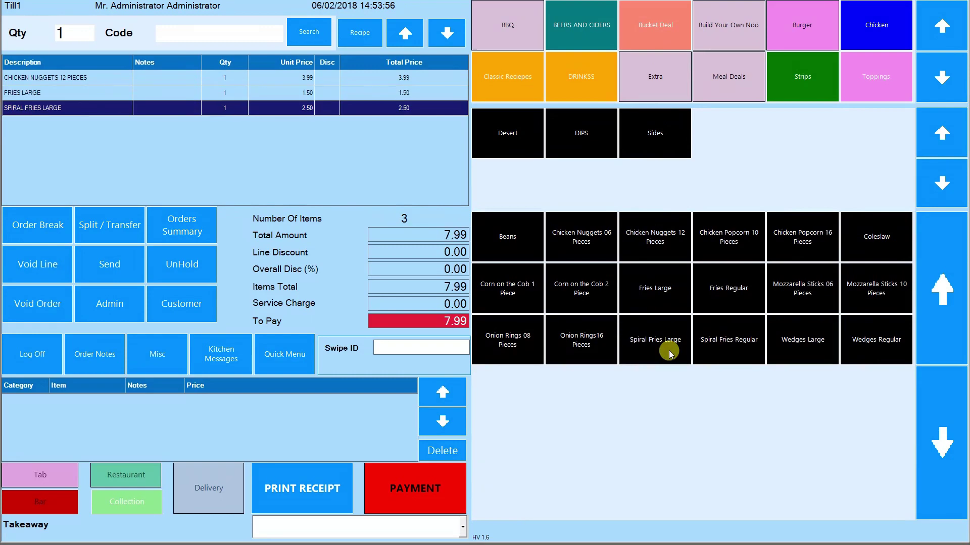
pyautogui.click(315, 39)
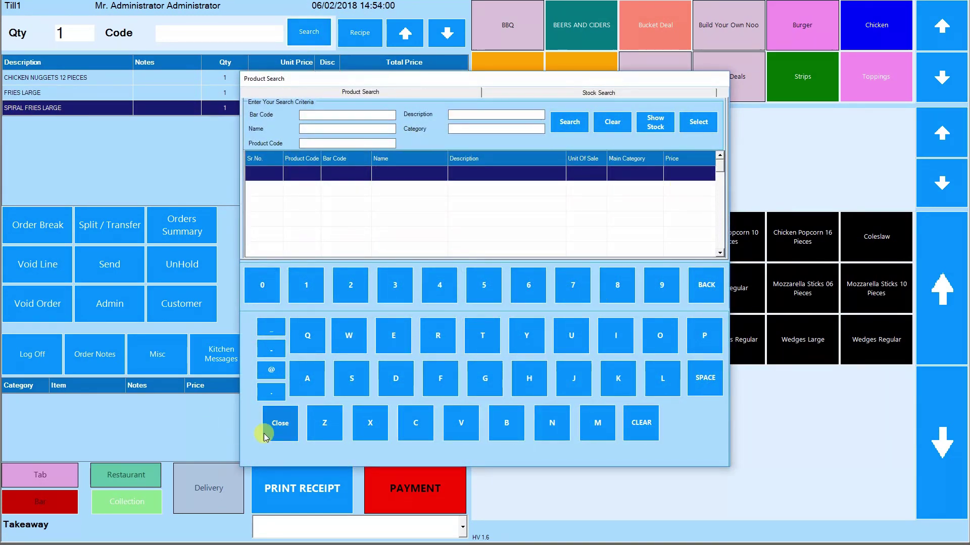
pyautogui.click(279, 425)
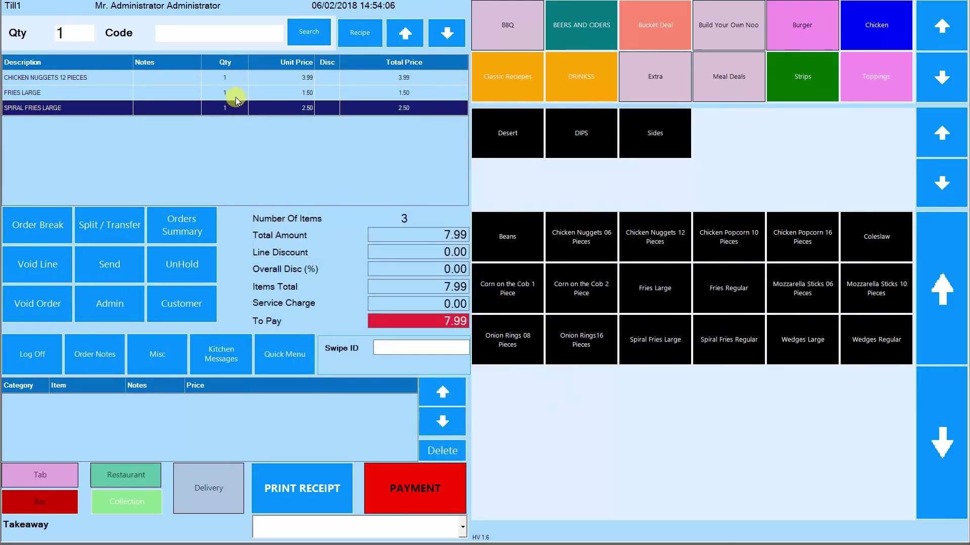
# Change the Chicken Nuggets line to a quantity of 2.
pyautogui.click(215, 80)
pyautogui.write('2')
pyautogui.click(500, 387)
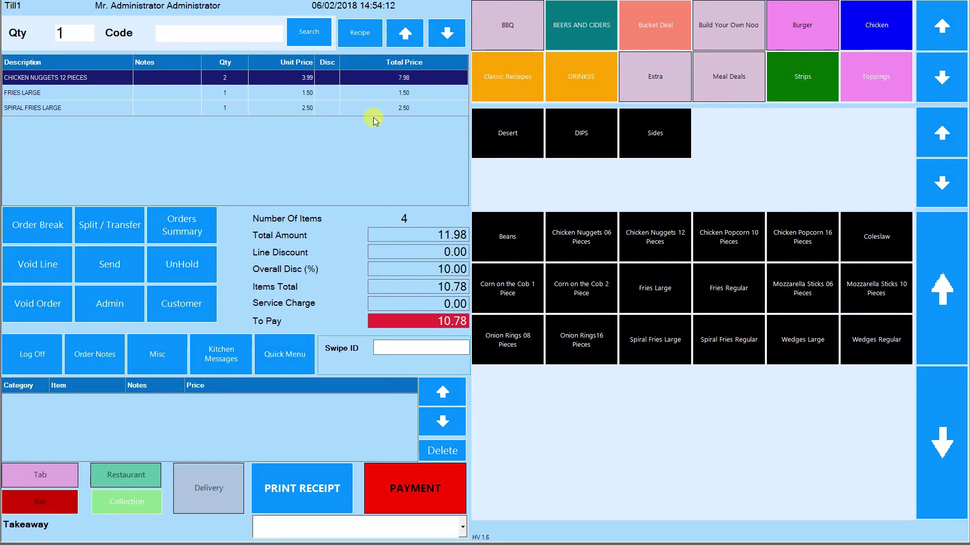
# Give Fries Large a 10% Friends & family discount, leaving the overall discount unchanged.
pyautogui.click(329, 92)
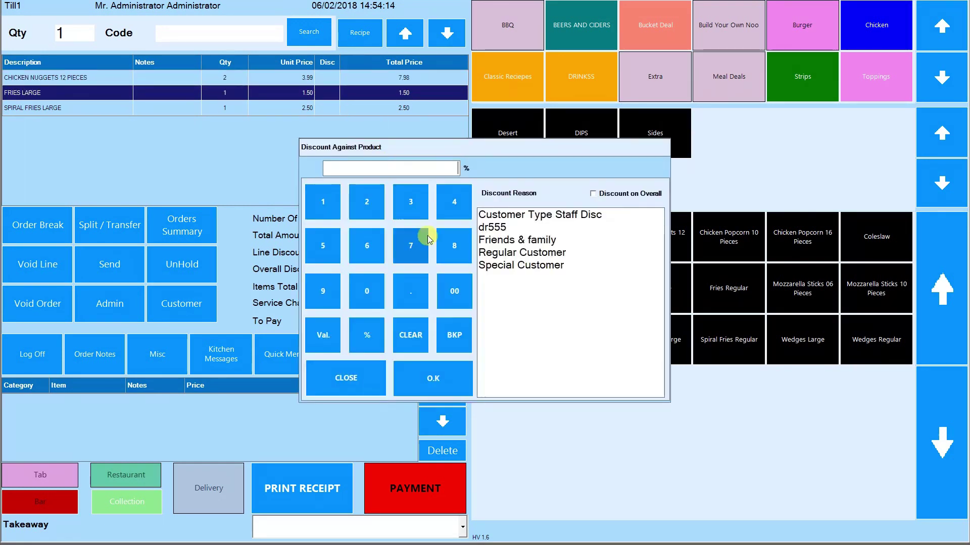
pyautogui.click(488, 240)
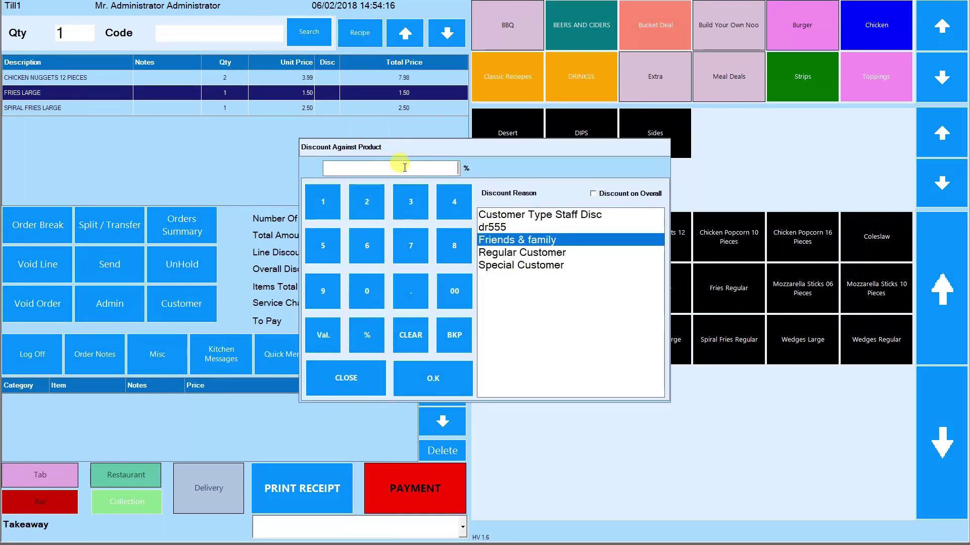
pyautogui.write('10')
pyautogui.click(412, 383)
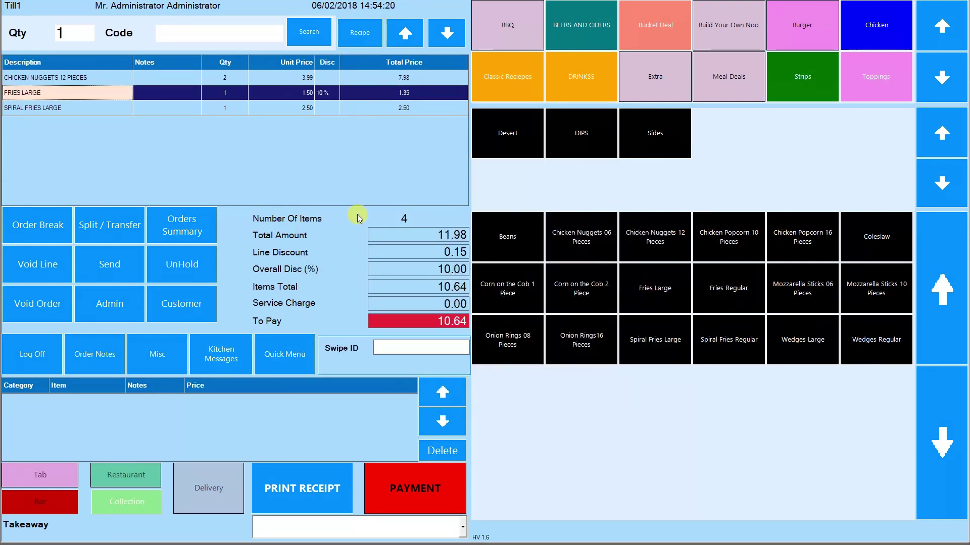
pyautogui.click(431, 279)
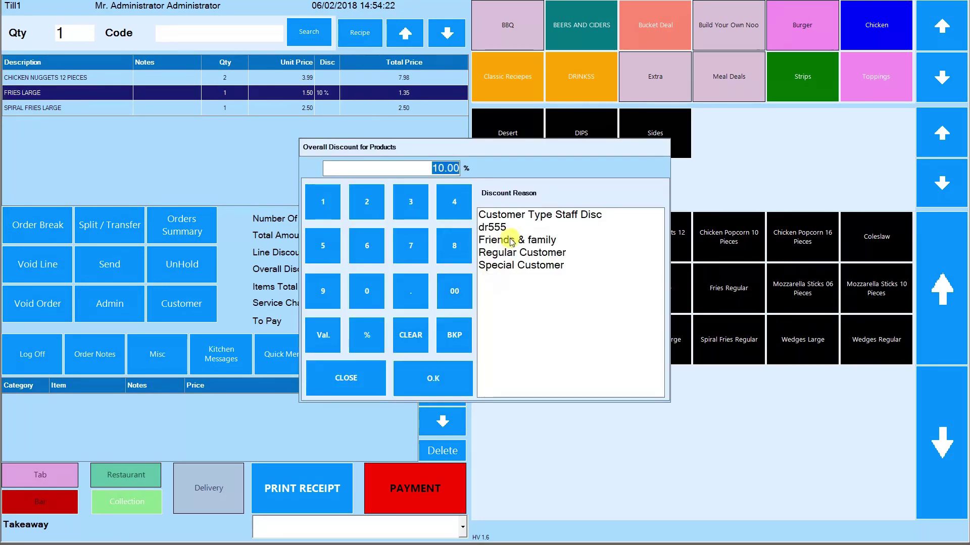
pyautogui.click(364, 369)
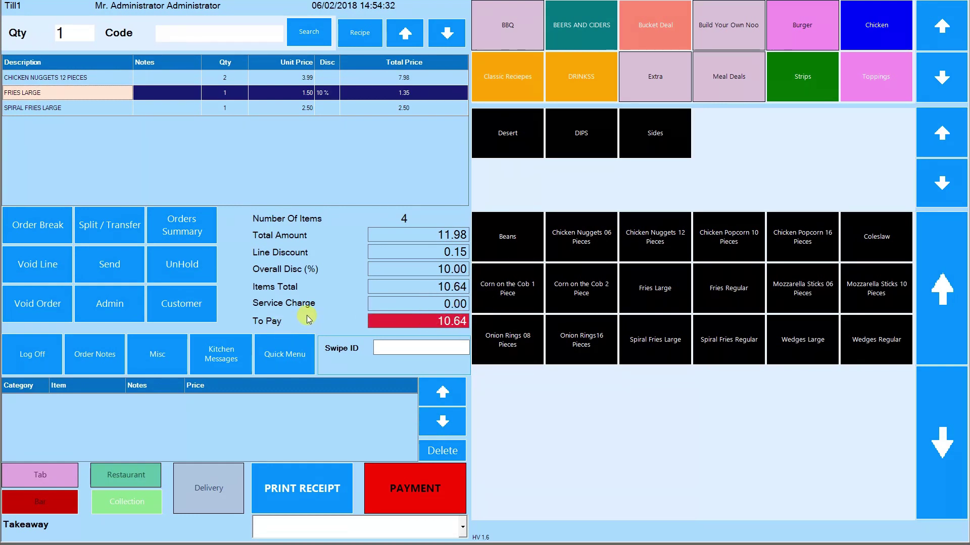
# Void the current order with Training as the reason.
pyautogui.click(31, 311)
pyautogui.click(431, 299)
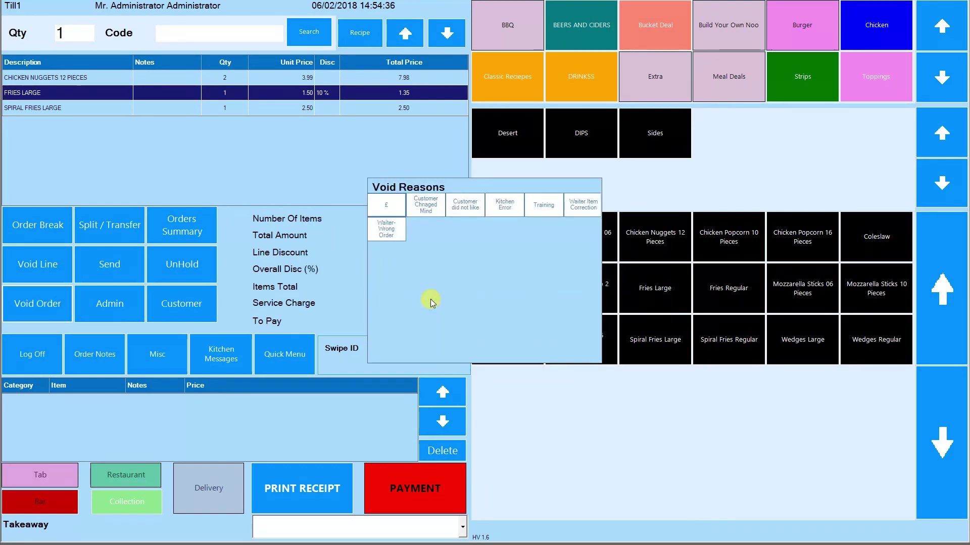
pyautogui.click(544, 206)
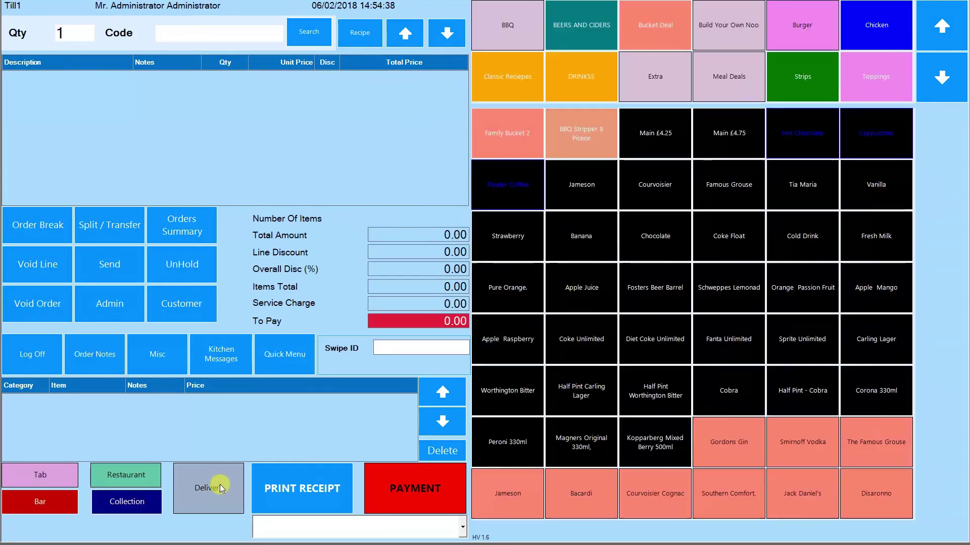
# Load table 27's burger and chilli order from the restaurant layout and send it.
pyautogui.click(129, 469)
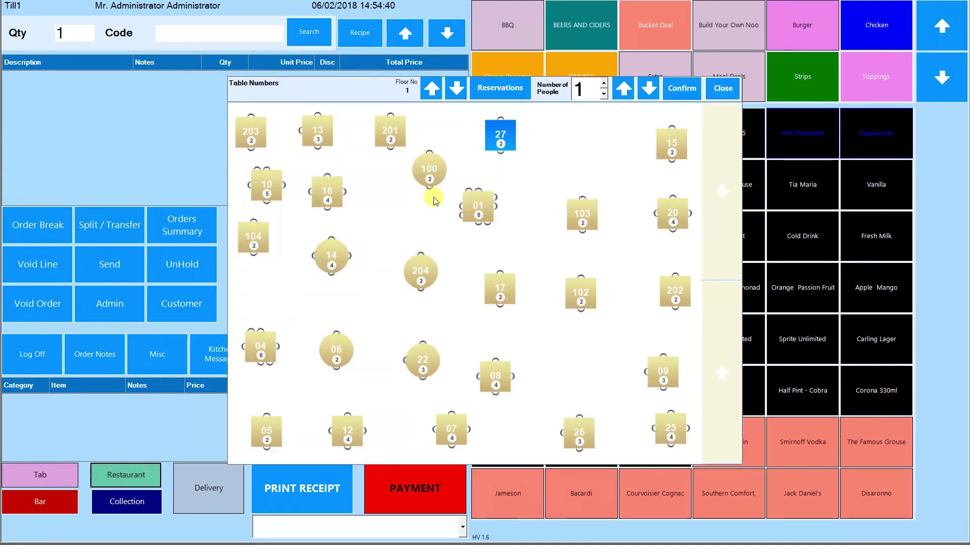
pyautogui.click(498, 141)
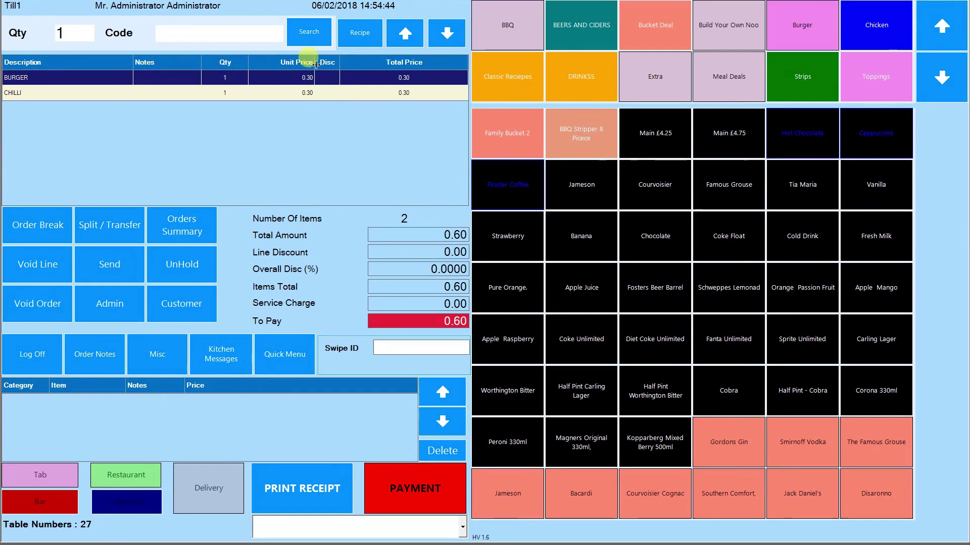
pyautogui.click(292, 349)
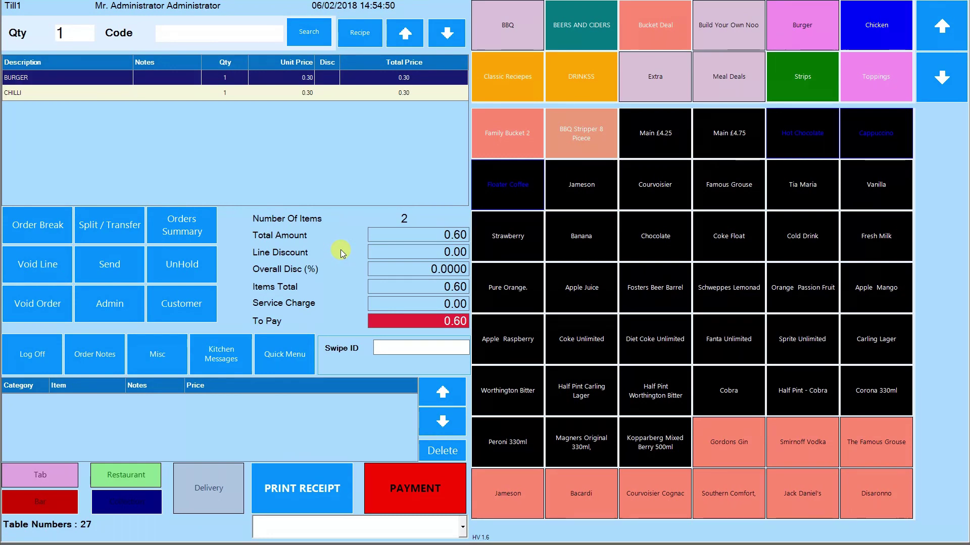
pyautogui.click(132, 273)
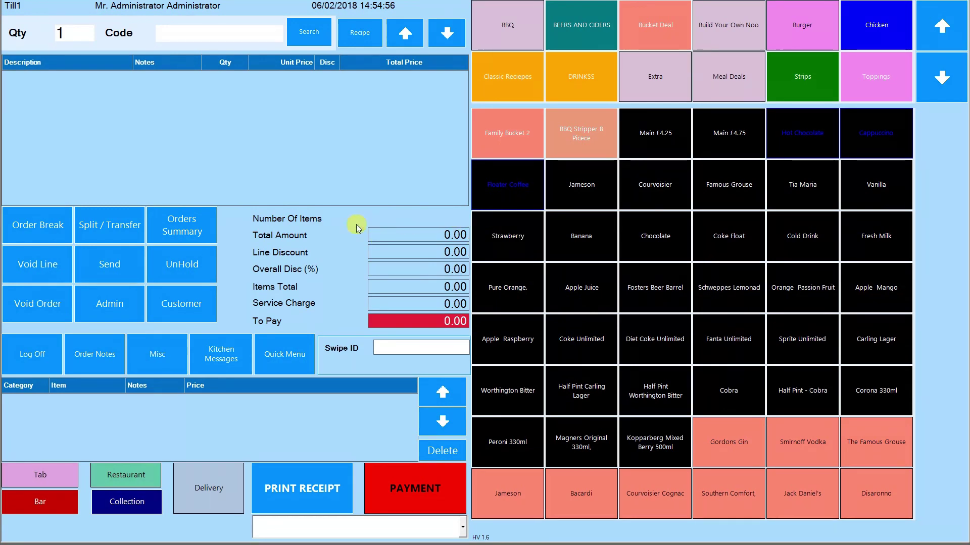
# Recall the held Prawn Cocktail order (2.95) from the held orders list.
pyautogui.click(199, 273)
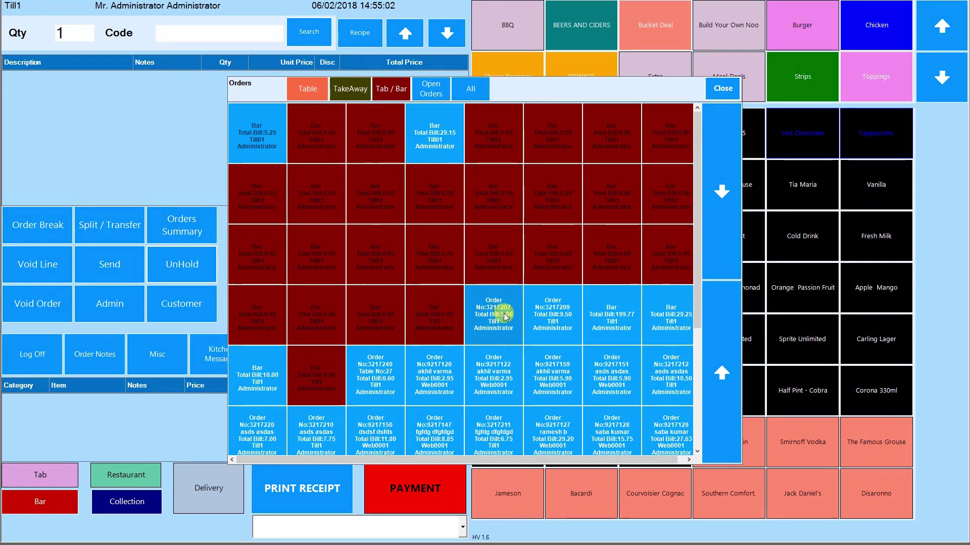
pyautogui.scroll(-2, 525, 319)
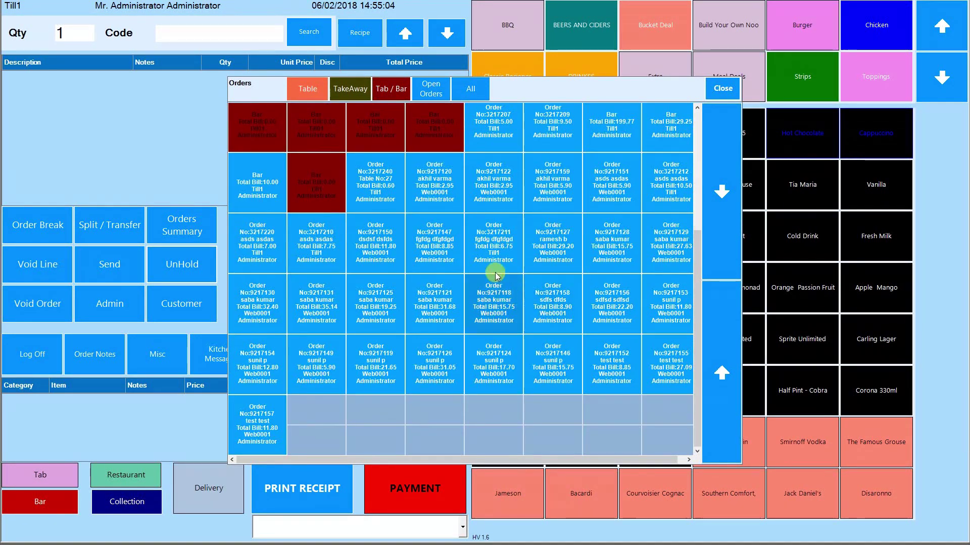
pyautogui.scroll(2, 485, 265)
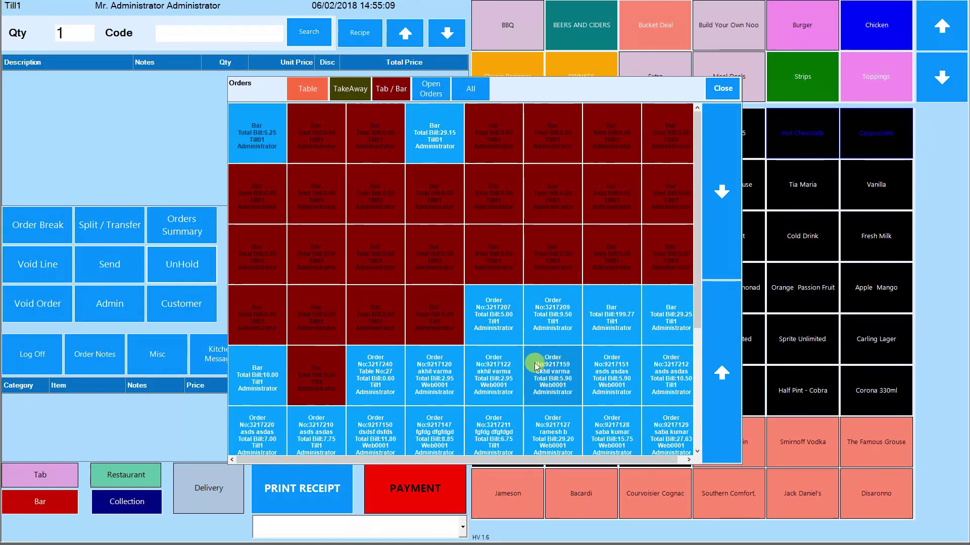
pyautogui.click(438, 372)
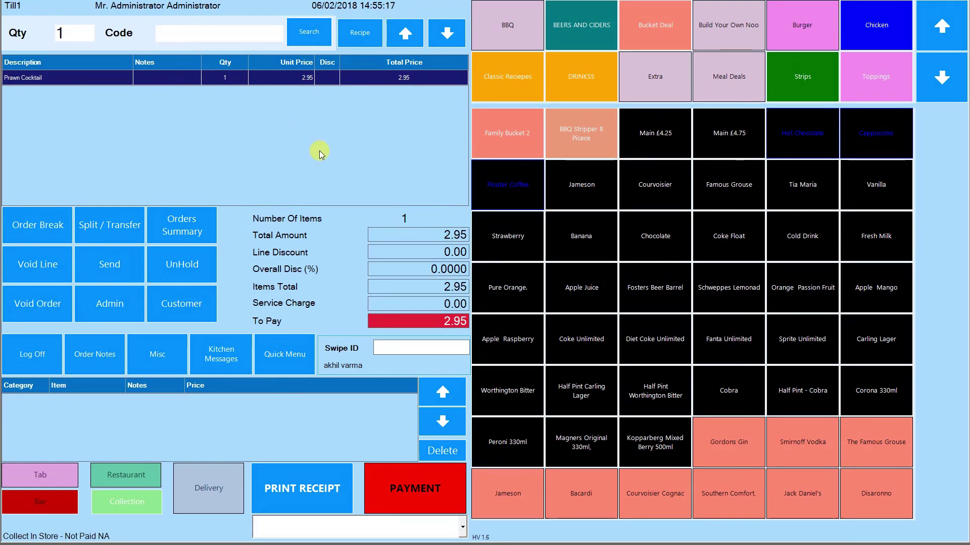
# Void the recalled Prawn Cocktail order and give a void reason.
pyautogui.click(37, 303)
pyautogui.click(440, 300)
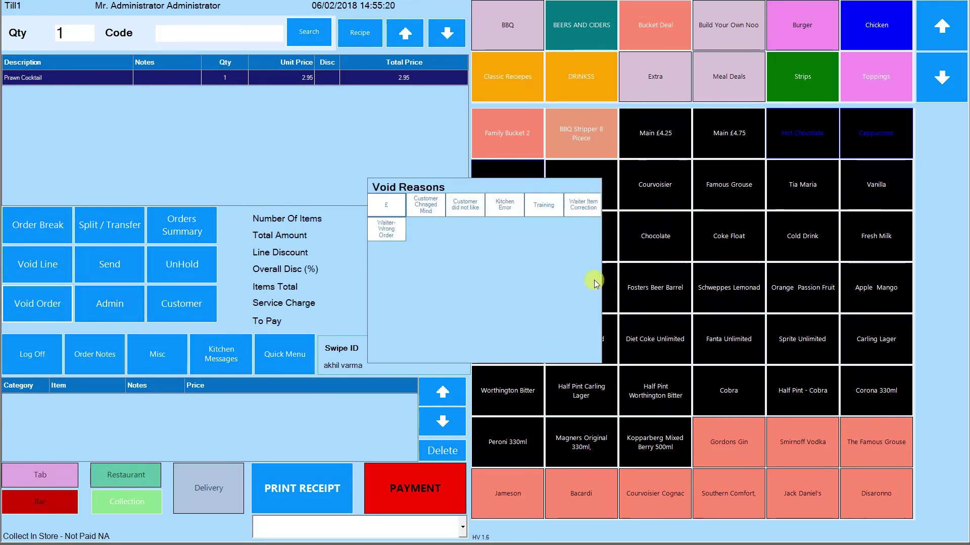
pyautogui.click(539, 202)
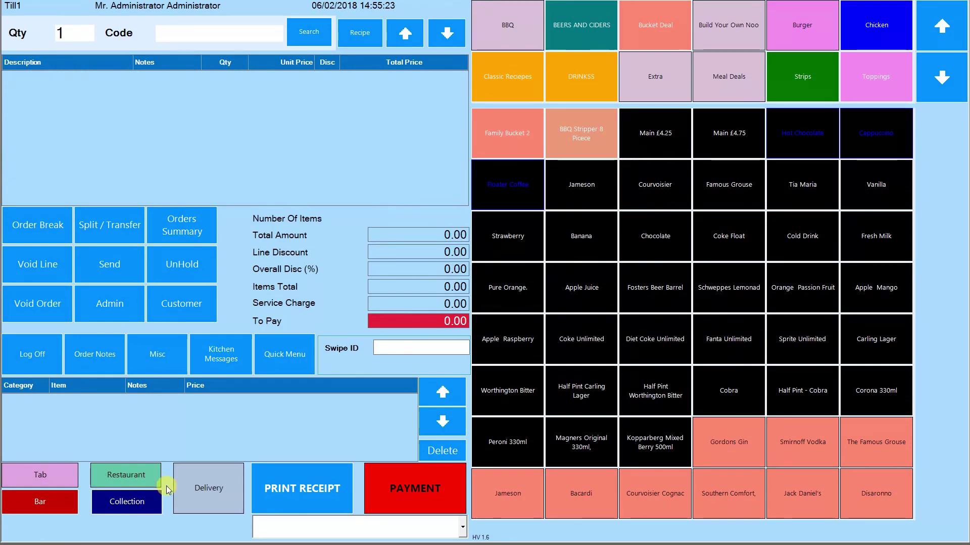
# Start a delivery order, list all saved customers and begin a new customer record.
pyautogui.click(192, 486)
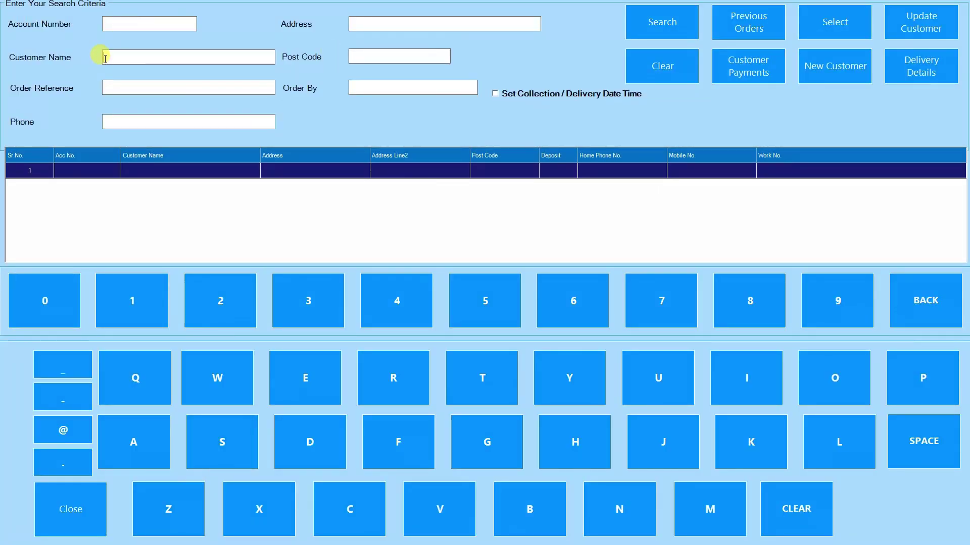
pyautogui.click(673, 23)
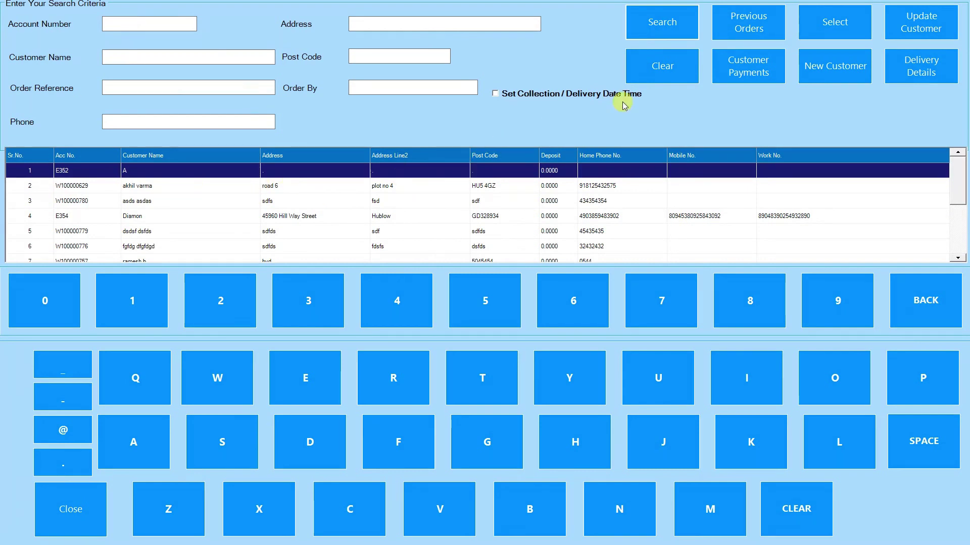
pyautogui.click(828, 66)
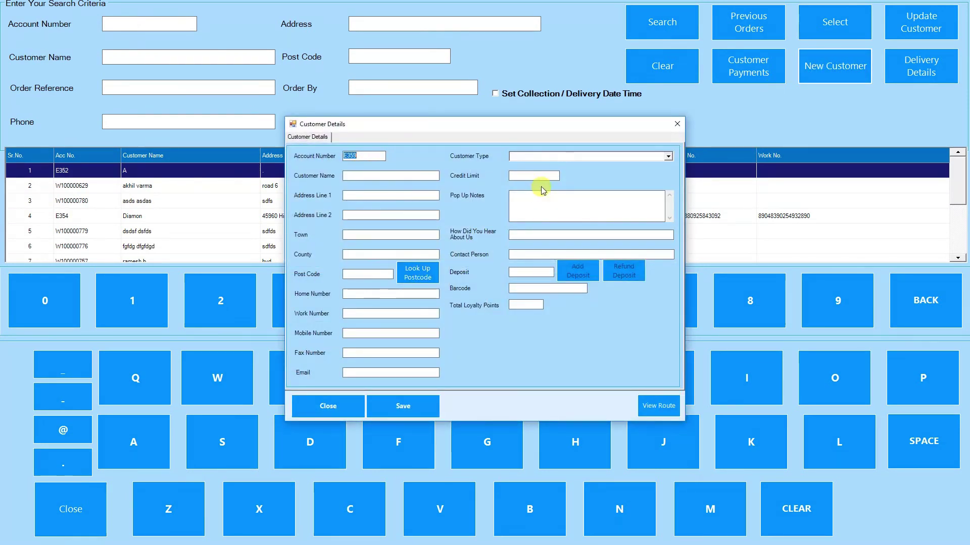
# Discard the new customer form without choosing a type and return to the till.
pyautogui.click(555, 158)
pyautogui.click(556, 158)
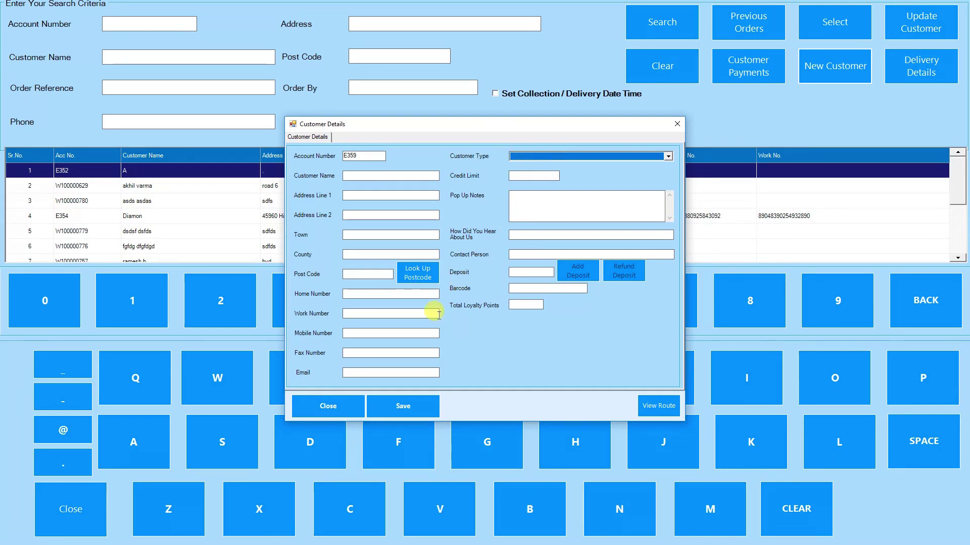
pyautogui.click(349, 410)
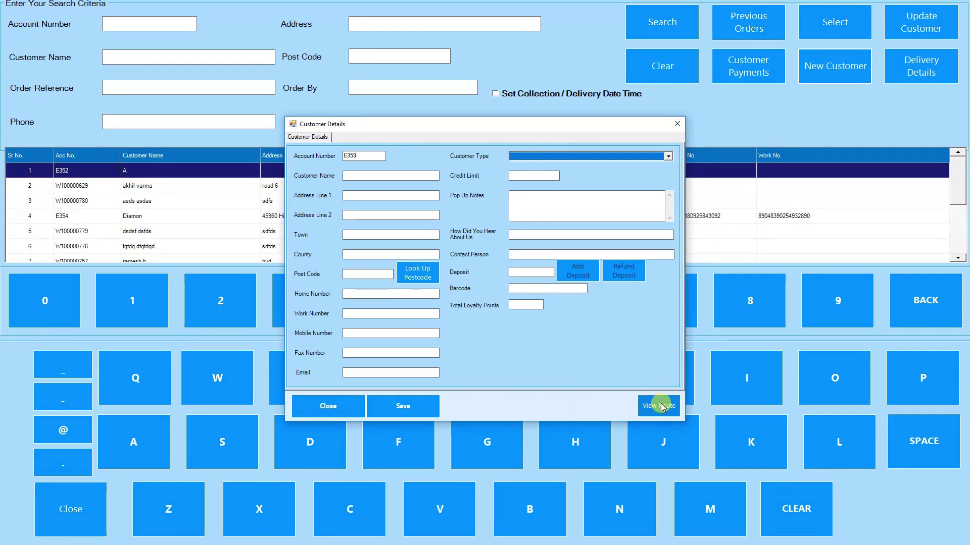
pyautogui.click(355, 406)
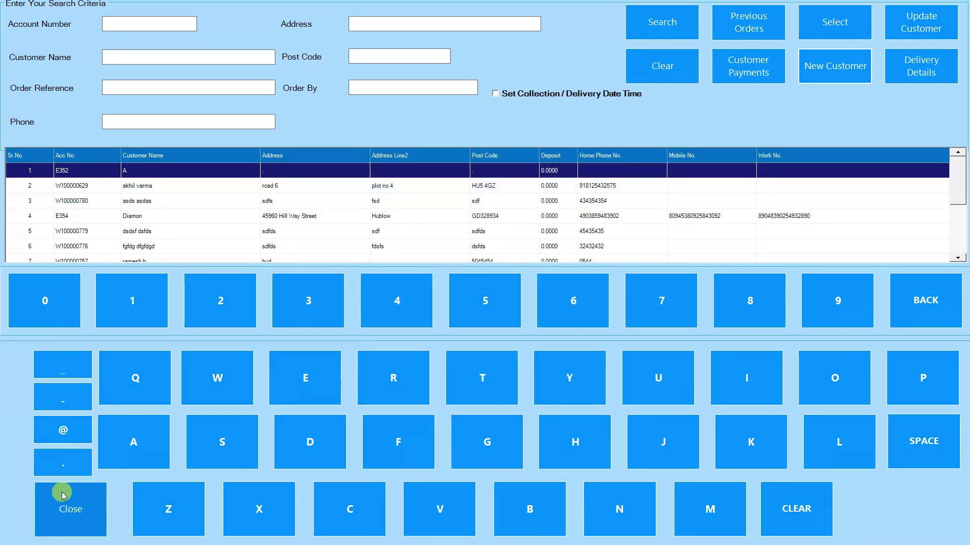
pyautogui.click(59, 518)
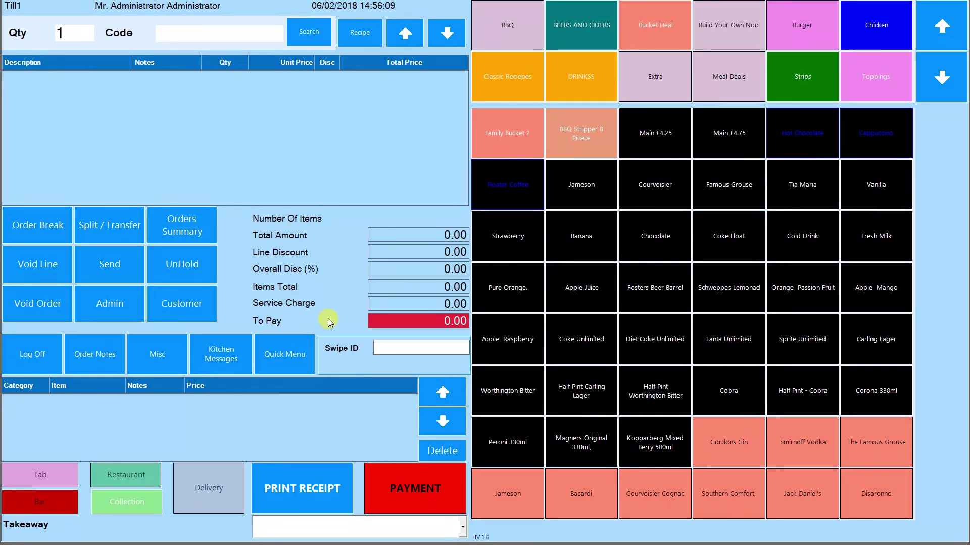
# Ring up Main £4.25, Courvoisier, Fosters Beer Barrel and Apple & Raspberry.
pyautogui.click(654, 141)
pyautogui.click(647, 201)
pyautogui.click(638, 267)
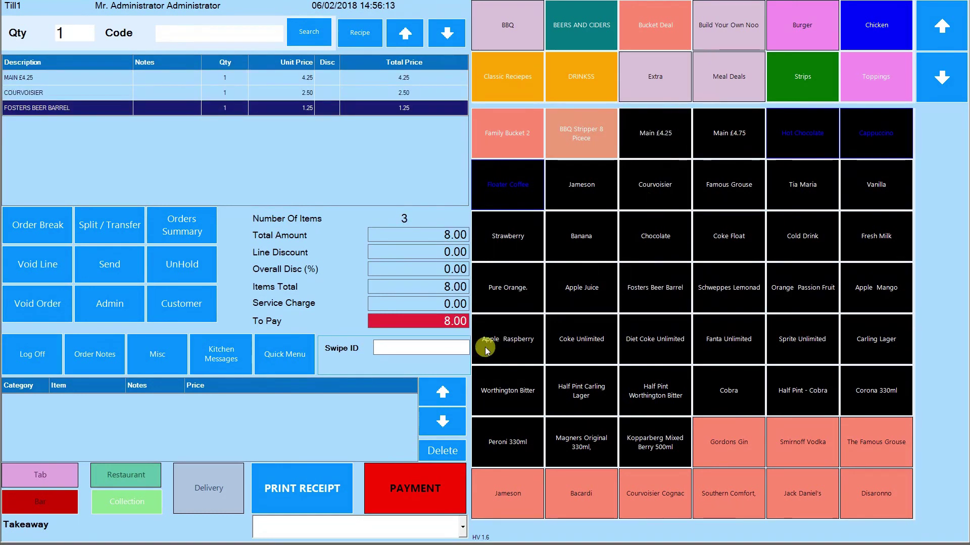
pyautogui.click(485, 347)
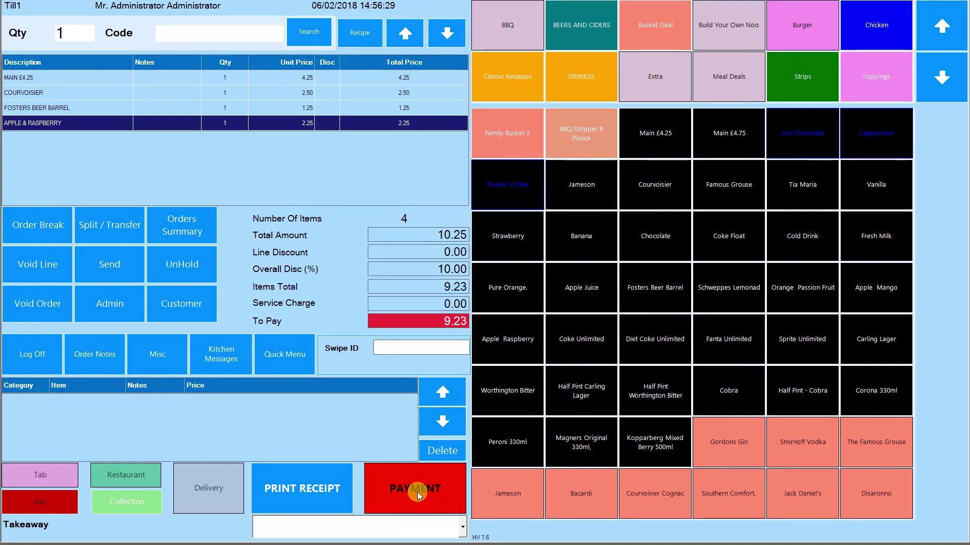
# Void the 9.23 discounted order with Training as the reason.
pyautogui.click(76, 303)
pyautogui.click(424, 299)
pyautogui.click(556, 204)
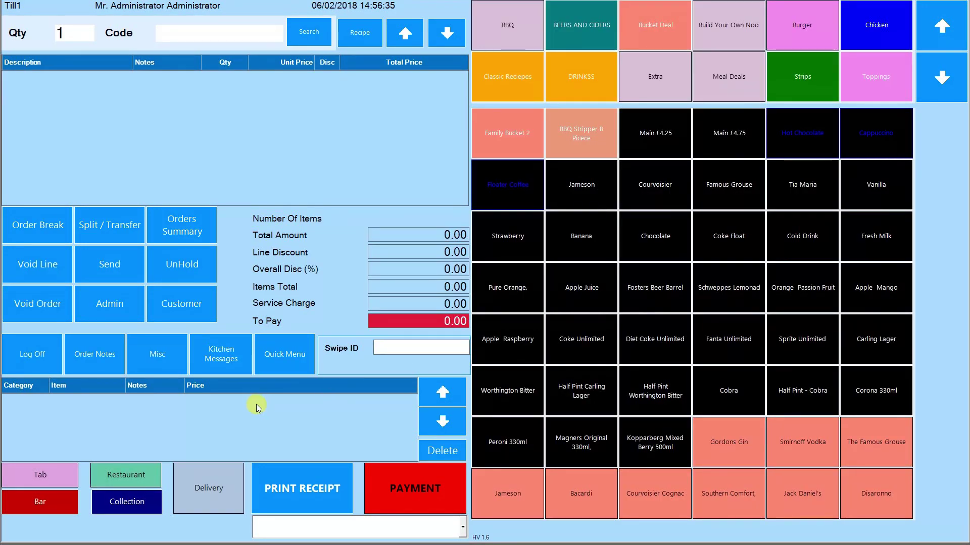
# Make the sale a bar sale and transfer it onto tab 14.
pyautogui.click(59, 501)
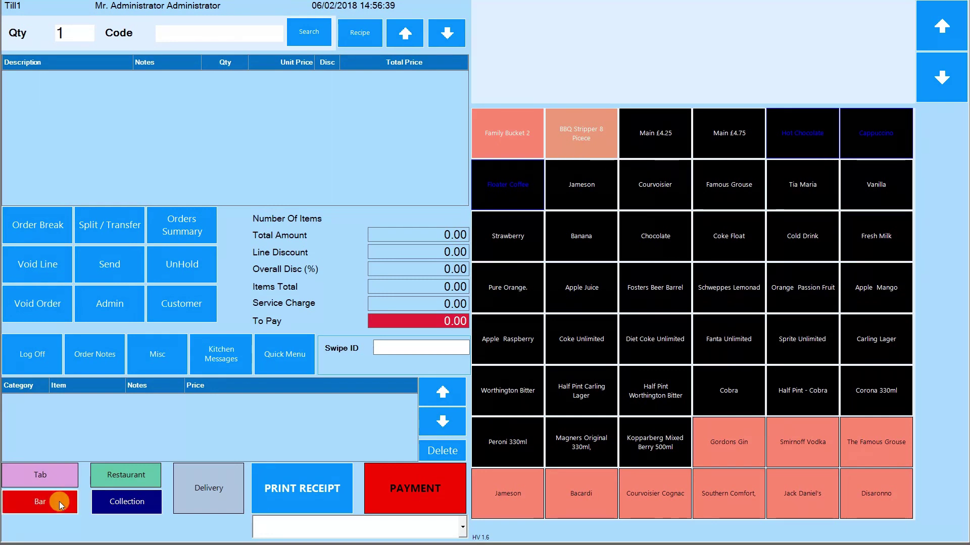
pyautogui.click(59, 478)
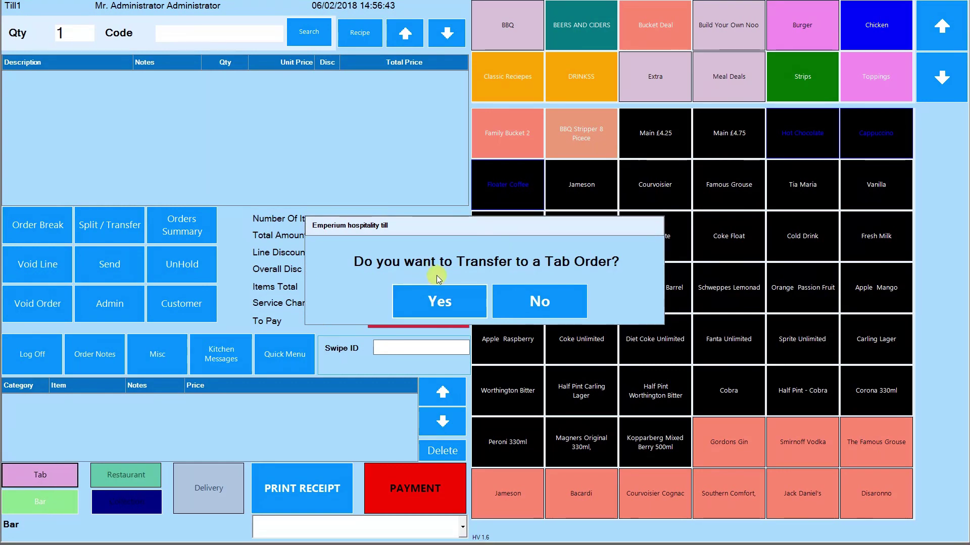
pyautogui.click(454, 294)
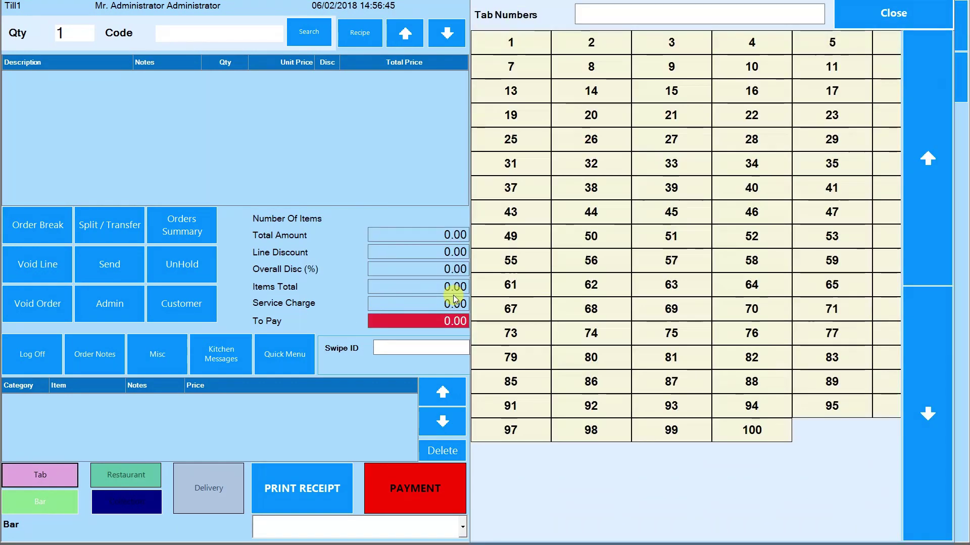
pyautogui.click(591, 91)
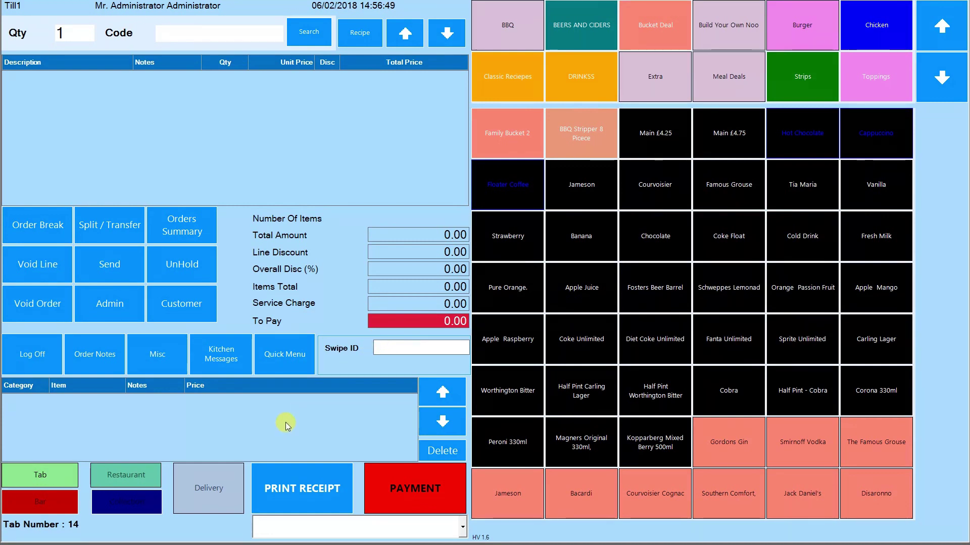
# Add a Banana at 2.25 to tab 14 and send the tab order.
pyautogui.click(126, 262)
pyautogui.click(551, 247)
pyautogui.click(126, 256)
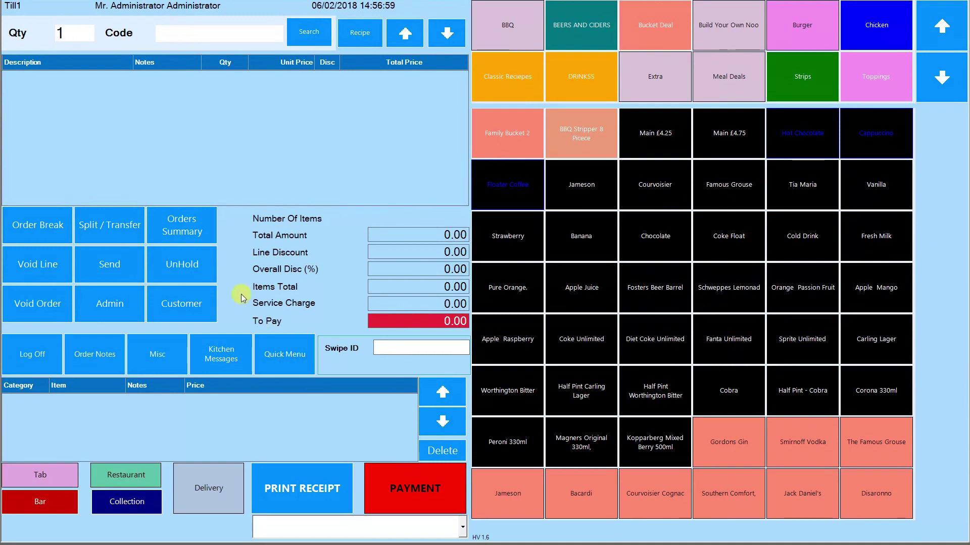
pyautogui.click(208, 266)
# Recall the held Carling half pint, Apple Juice and Banana order and pay 5.00 in cash.
pyautogui.click(501, 310)
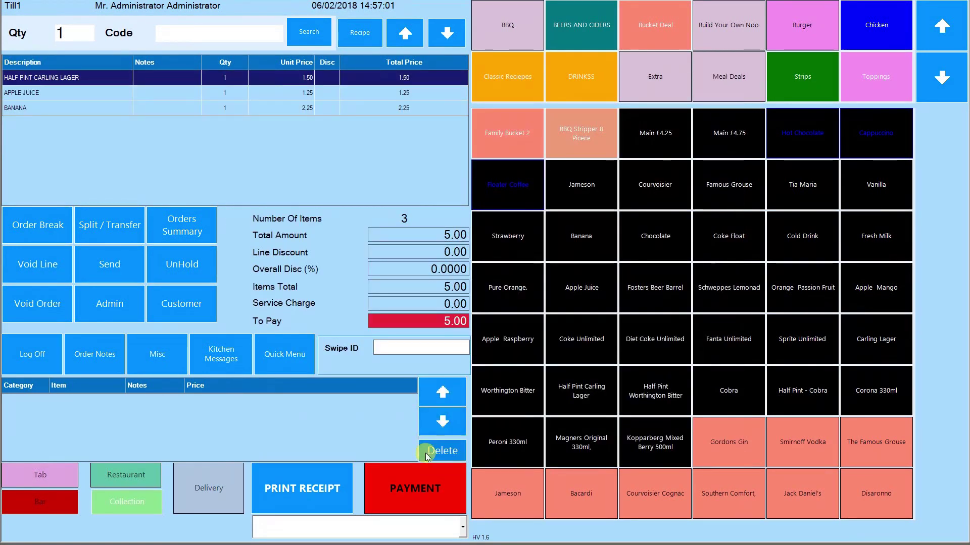
pyautogui.click(410, 481)
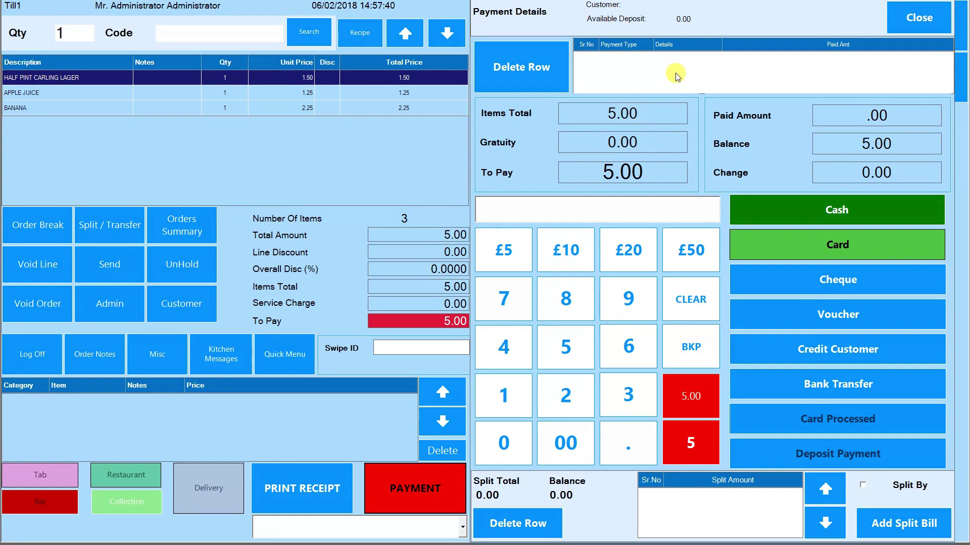
pyautogui.click(522, 75)
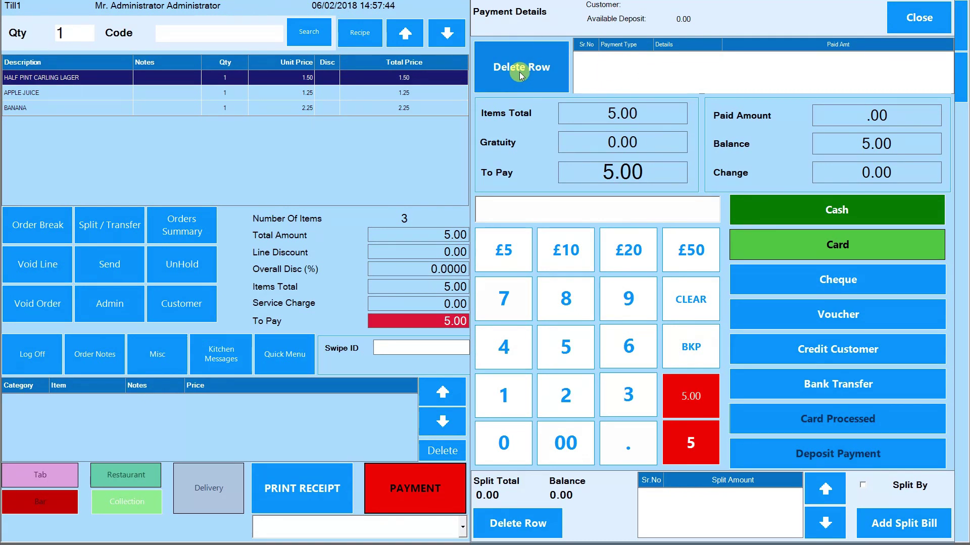
pyautogui.click(693, 400)
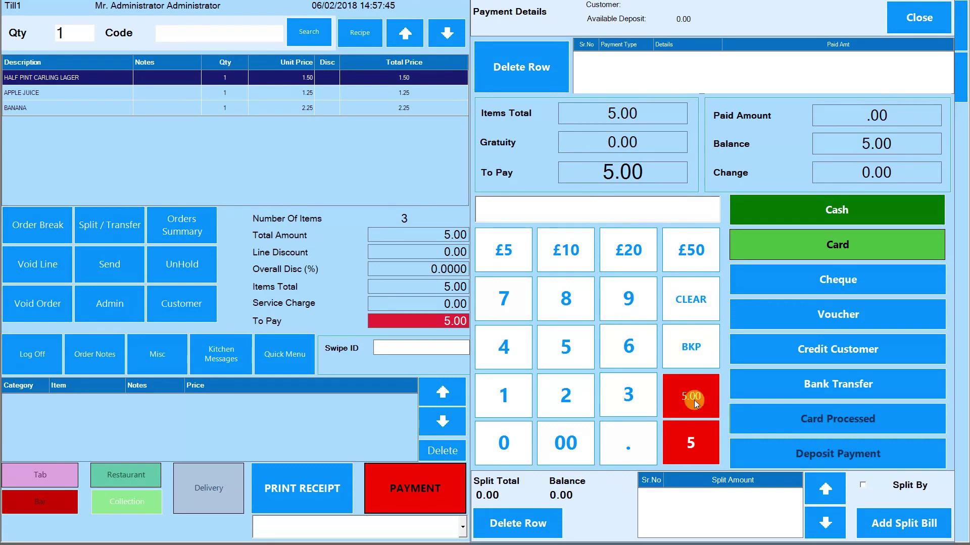
pyautogui.click(694, 445)
pyautogui.click(834, 217)
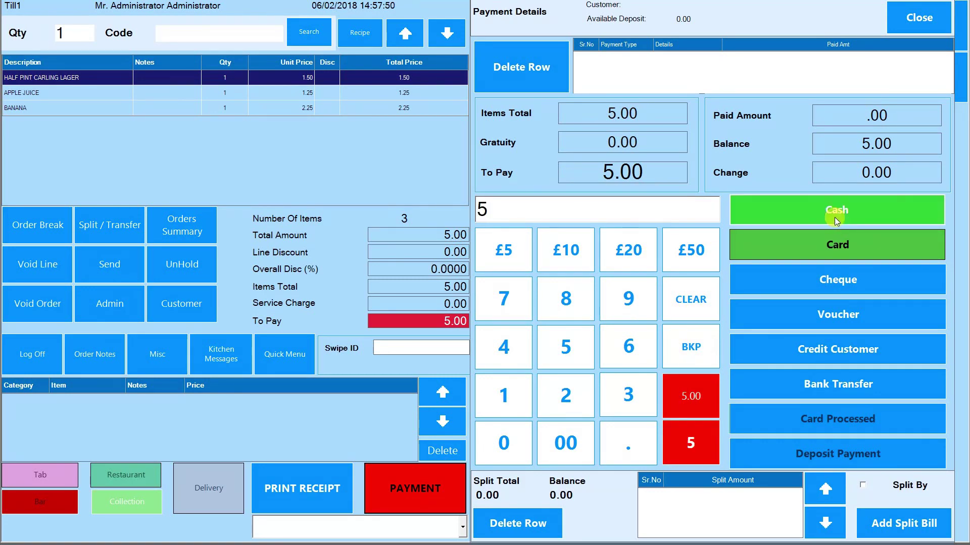